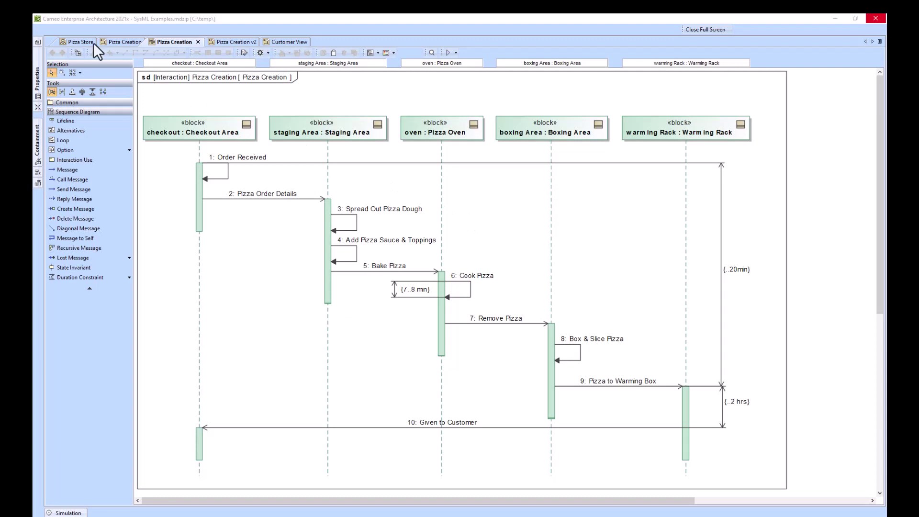
Switch to the Pizza Creation activity diagram with its checkout, staging, oven, boxing and warming rack swimlanes
{"action": "left_click", "coordinate": [120, 41]}
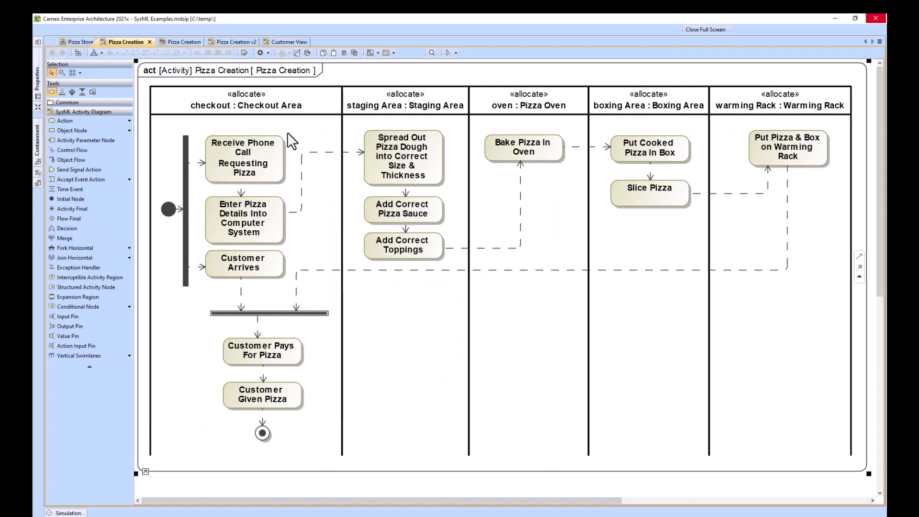
{"action": "left_click", "coordinate": [79, 41]}
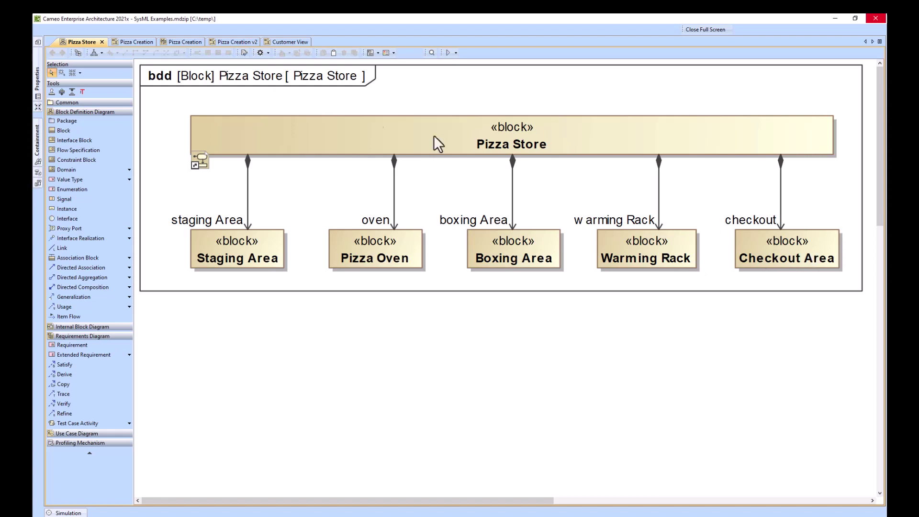
{"action": "left_click", "coordinate": [134, 42]}
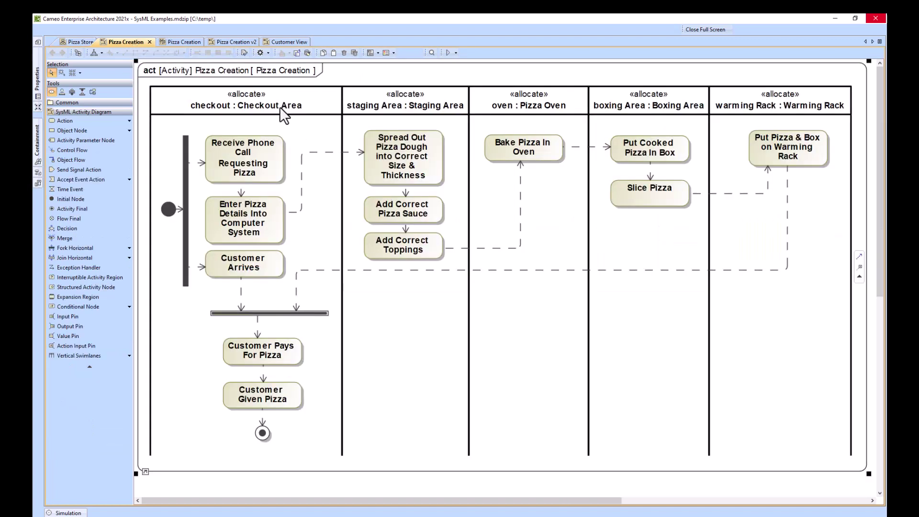
{"action": "left_click", "coordinate": [170, 210]}
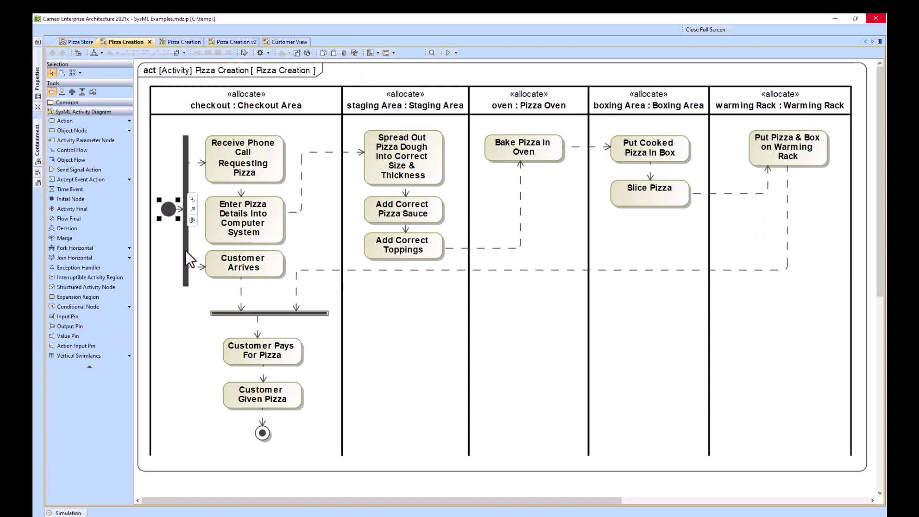
{"action": "left_click", "coordinate": [262, 433]}
{"action": "left_click", "coordinate": [169, 213]}
{"action": "left_click", "coordinate": [72, 41]}
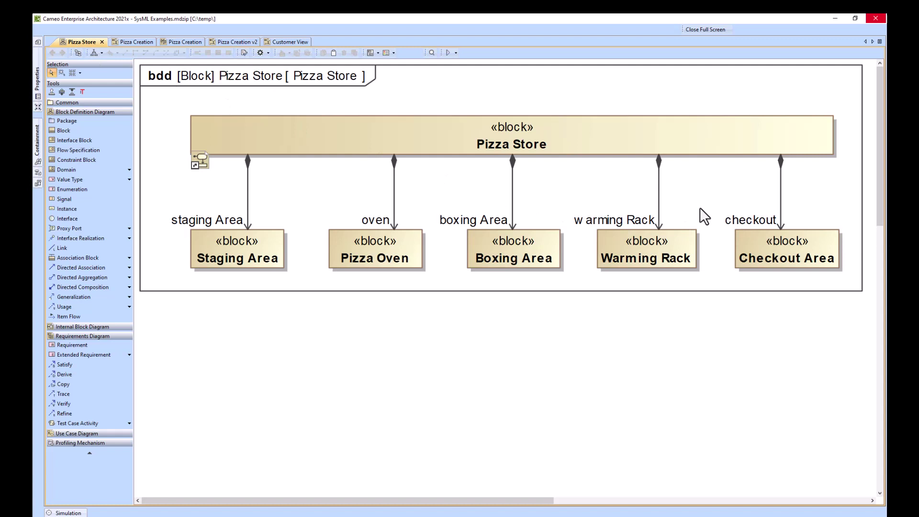
{"action": "left_click", "coordinate": [134, 42]}
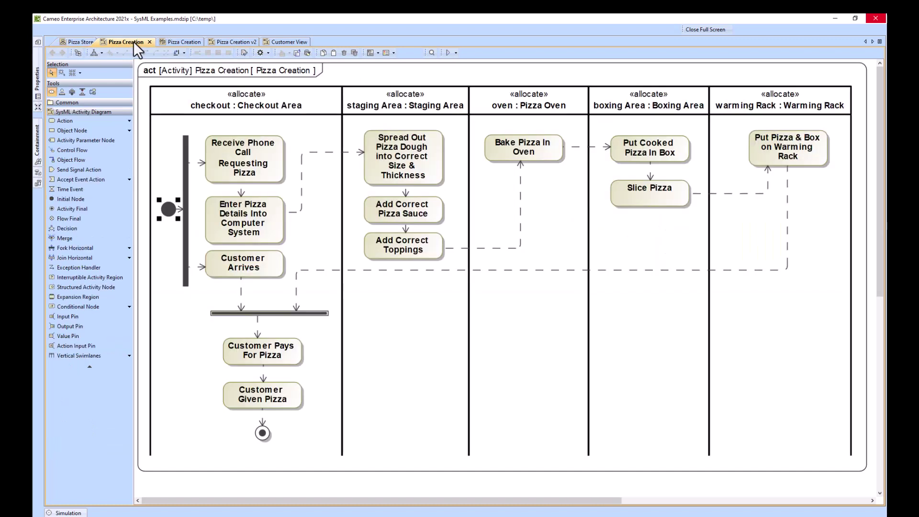
{"action": "left_click", "coordinate": [244, 161]}
{"action": "left_click", "coordinate": [245, 228]}
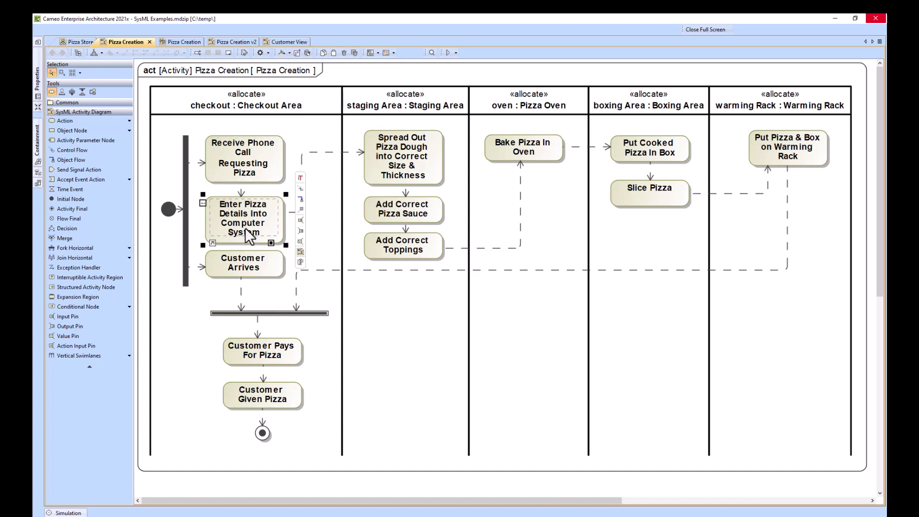
{"action": "left_click", "coordinate": [243, 263]}
{"action": "left_click", "coordinate": [259, 352]}
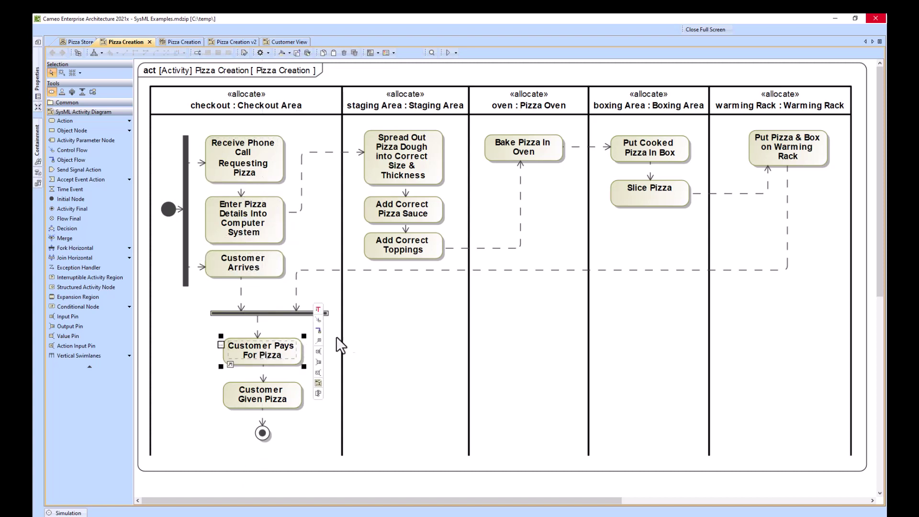
{"action": "right_click", "coordinate": [401, 334]}
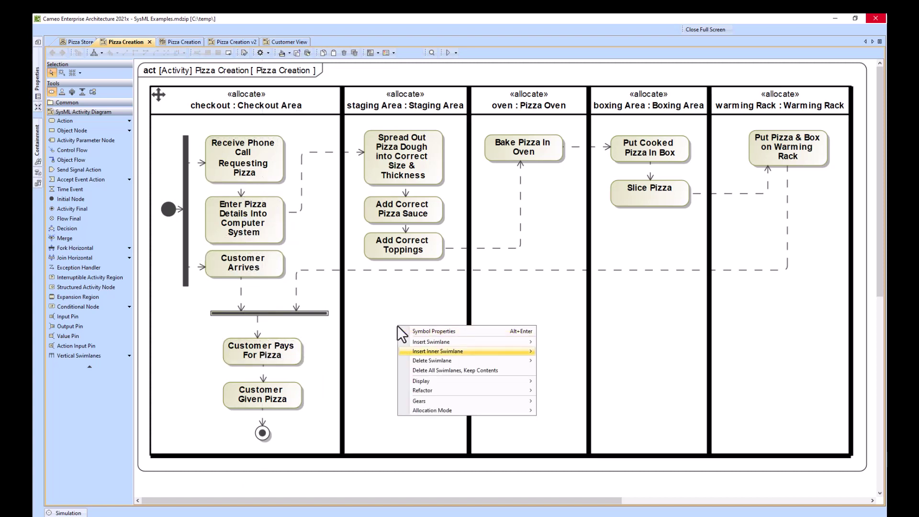
{"action": "key", "text": "Up"}
{"action": "key", "text": "Up"}
{"action": "key", "text": "Up"}
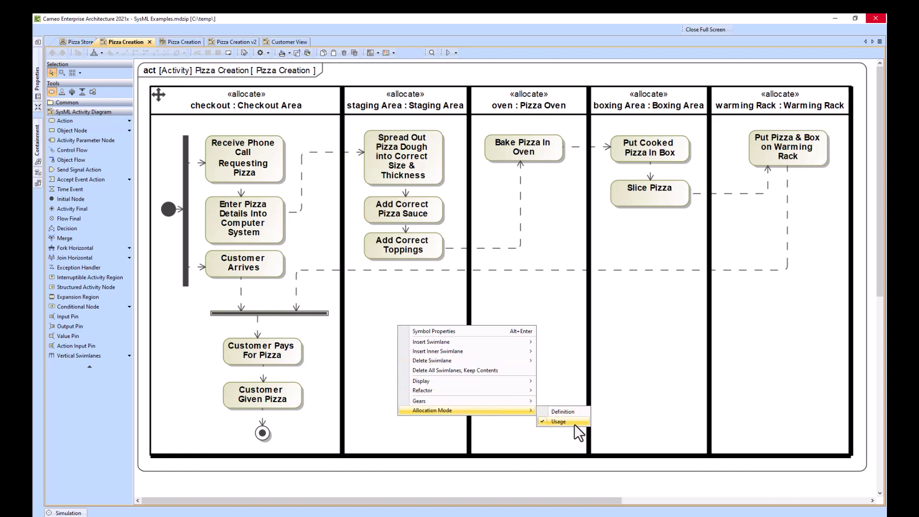
{"action": "key", "text": "Escape"}
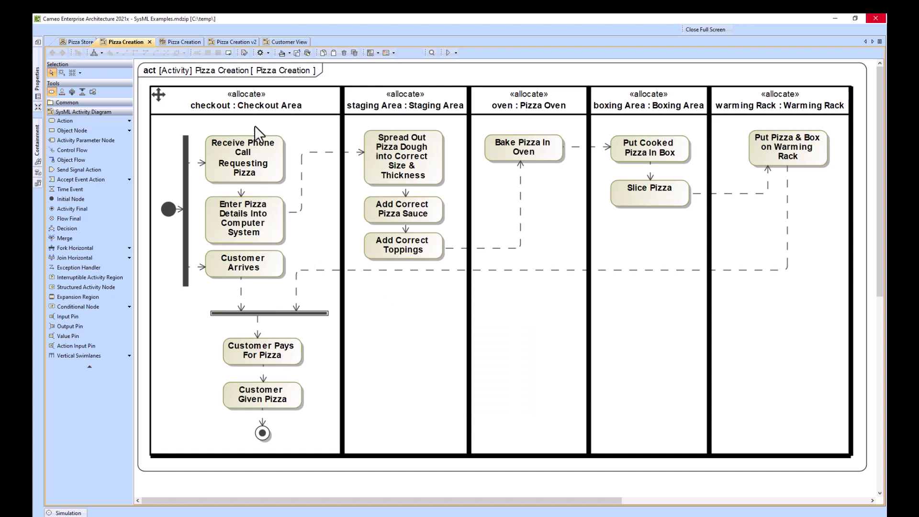
{"action": "right_click", "coordinate": [313, 332]}
{"action": "mouse_move", "coordinate": [356, 414]}
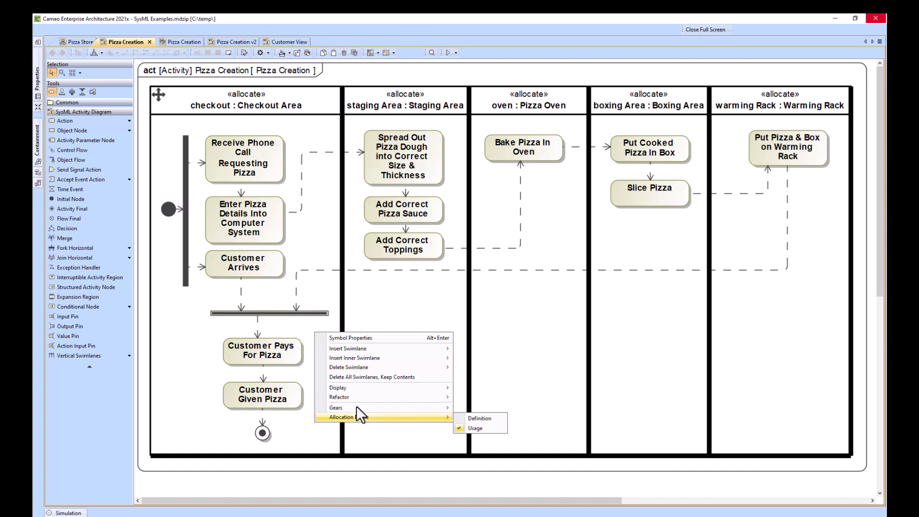
{"action": "left_click", "coordinate": [477, 419]}
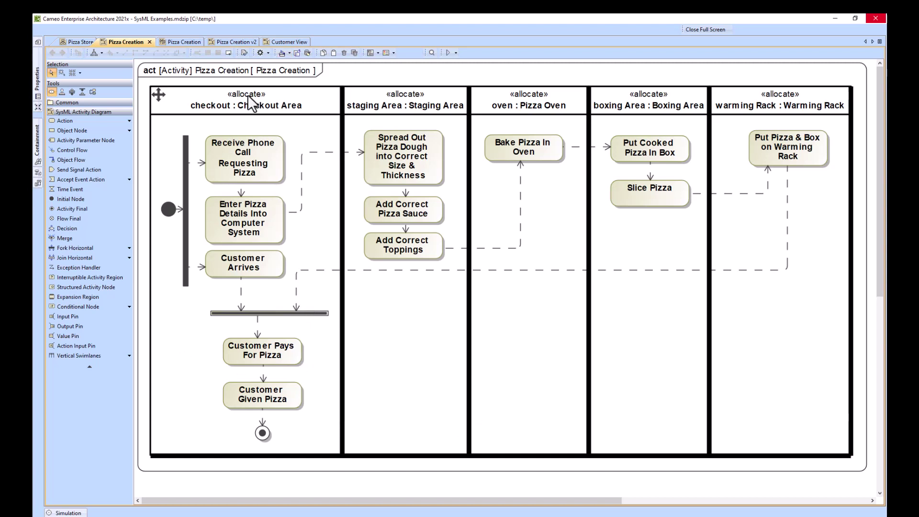
{"action": "left_click", "coordinate": [250, 152]}
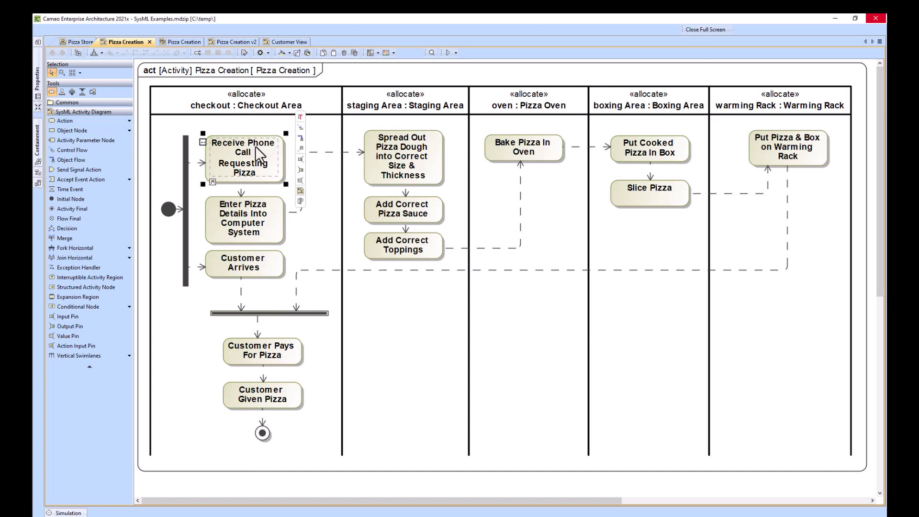
{"action": "left_click", "coordinate": [253, 125]}
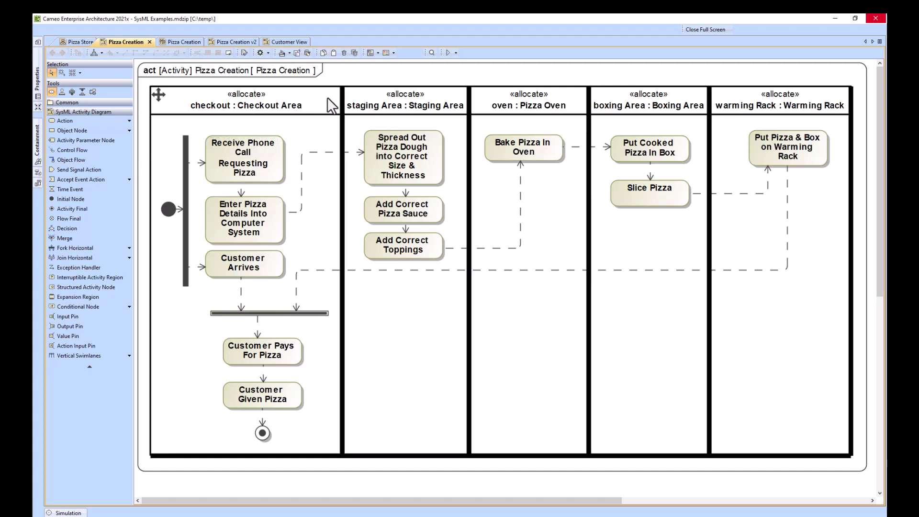
Start a simulation run of the Pizza Creation activity and collapse the Simulation panel
{"action": "left_click", "coordinate": [448, 52]}
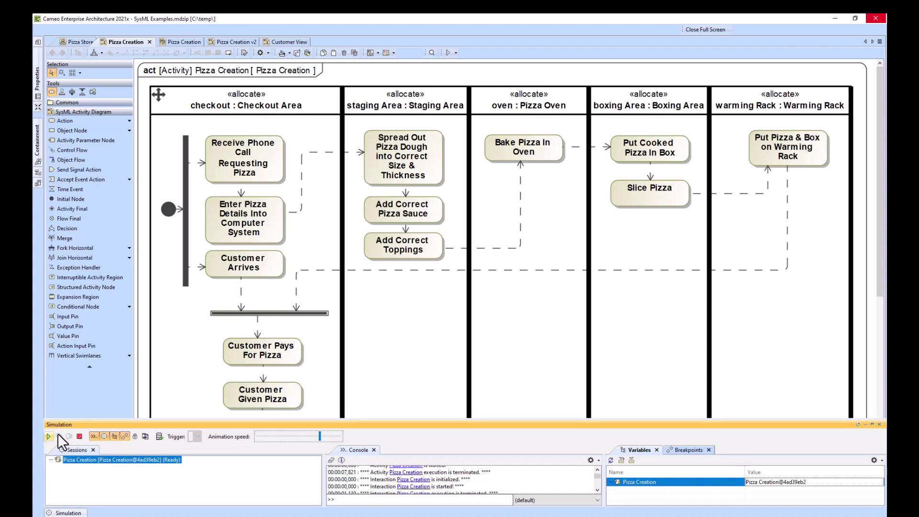
{"action": "left_click", "coordinate": [47, 435]}
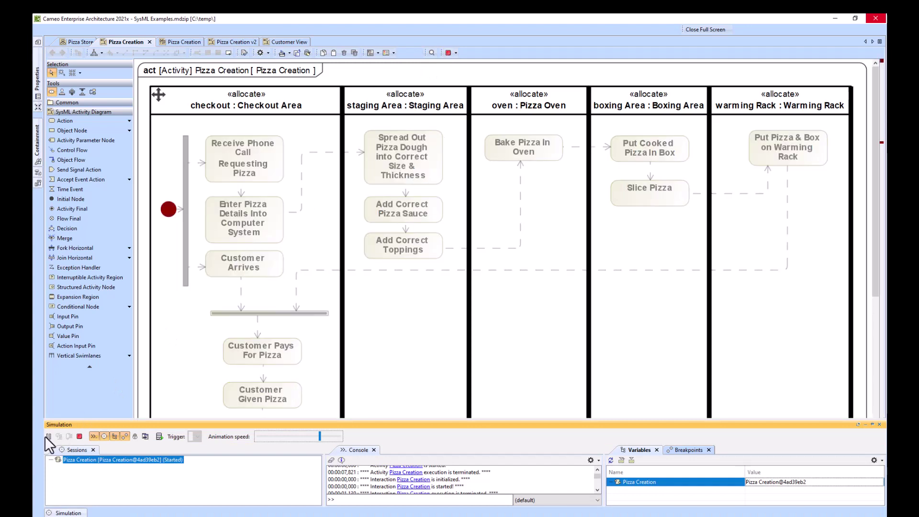
{"action": "left_click", "coordinate": [403, 360]}
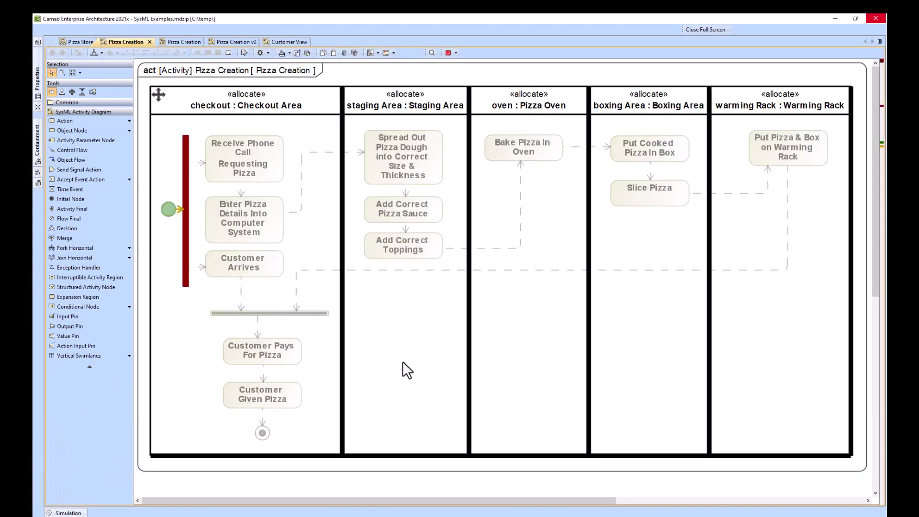
Step the tokens from Receive Phone Call and Customer Arrives through Bake Pizza to the Warming Rack
{"action": "left_click", "coordinate": [251, 173]}
{"action": "left_click", "coordinate": [246, 271]}
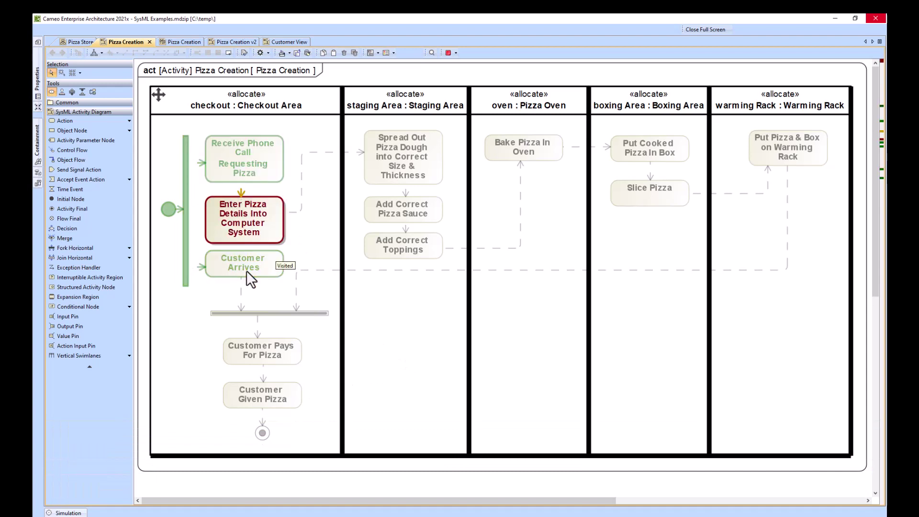
{"action": "left_click", "coordinate": [432, 151]}
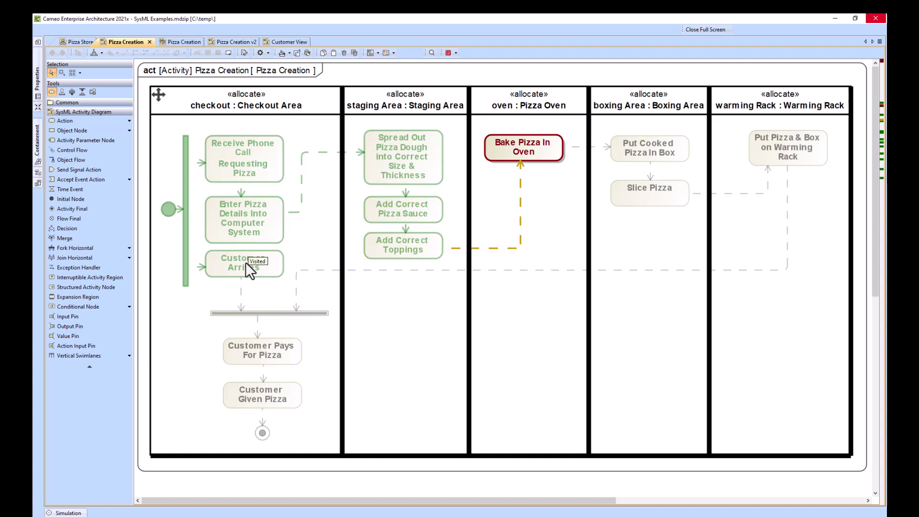
{"action": "left_click", "coordinate": [516, 152]}
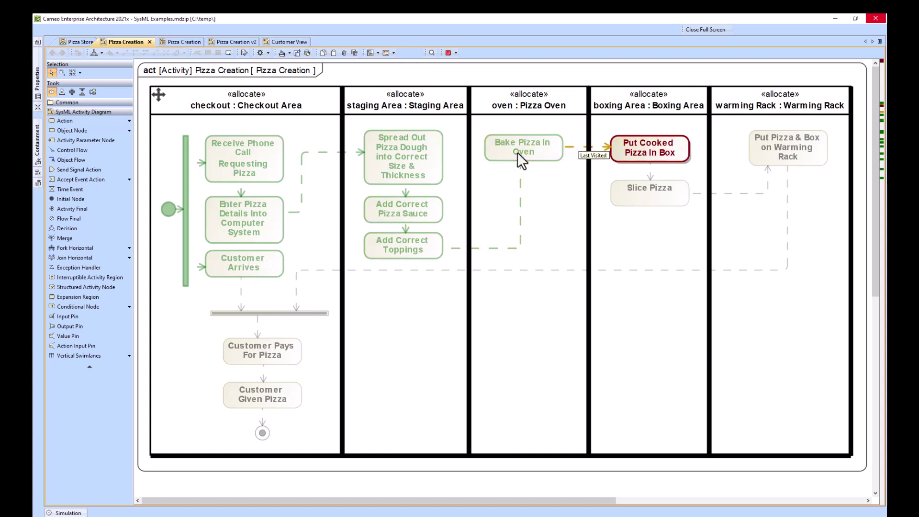
{"action": "left_click", "coordinate": [788, 153]}
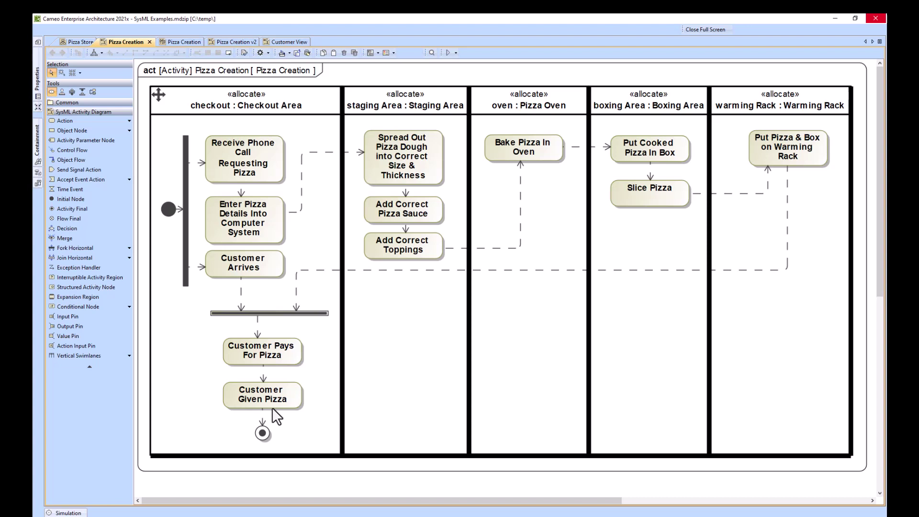
Open the Pizza Creation sequence diagram and run its simulation at a slower animation speed
{"action": "left_click", "coordinate": [178, 40]}
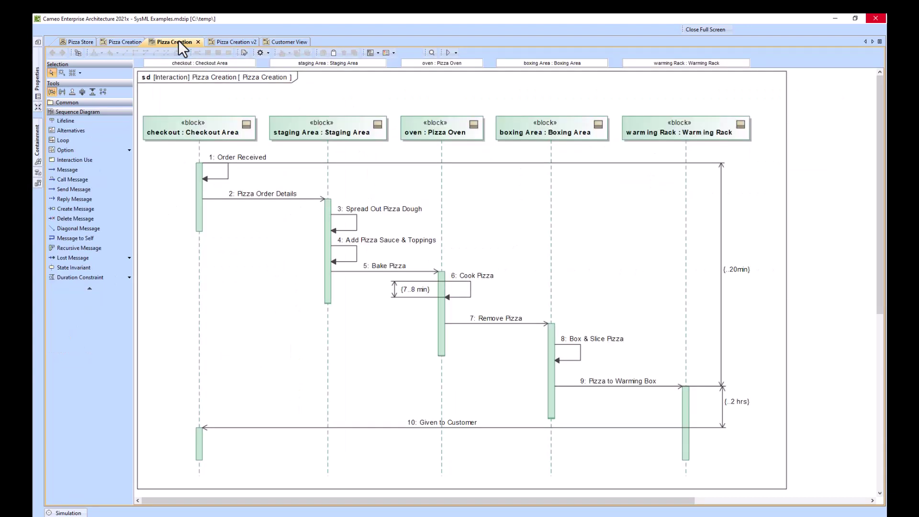
{"action": "left_click", "coordinate": [446, 51]}
{"action": "left_click", "coordinate": [49, 435]}
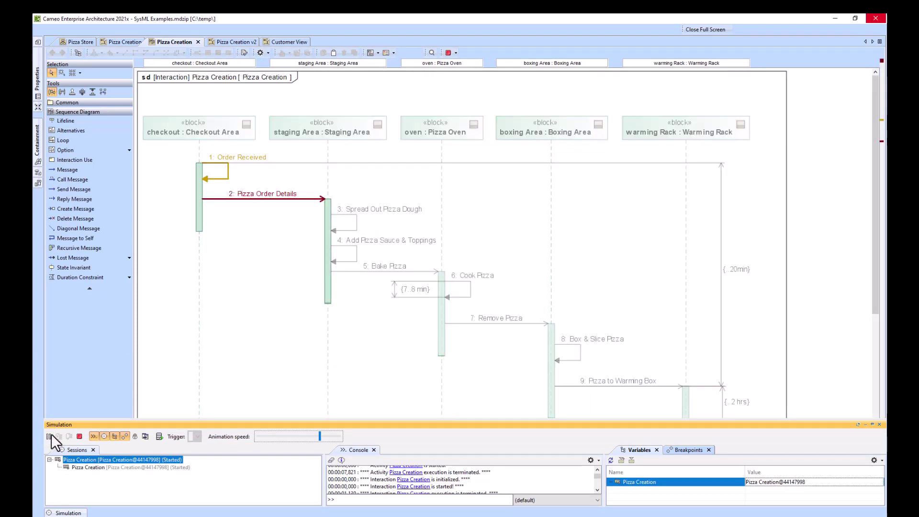
{"action": "left_click", "coordinate": [295, 435]}
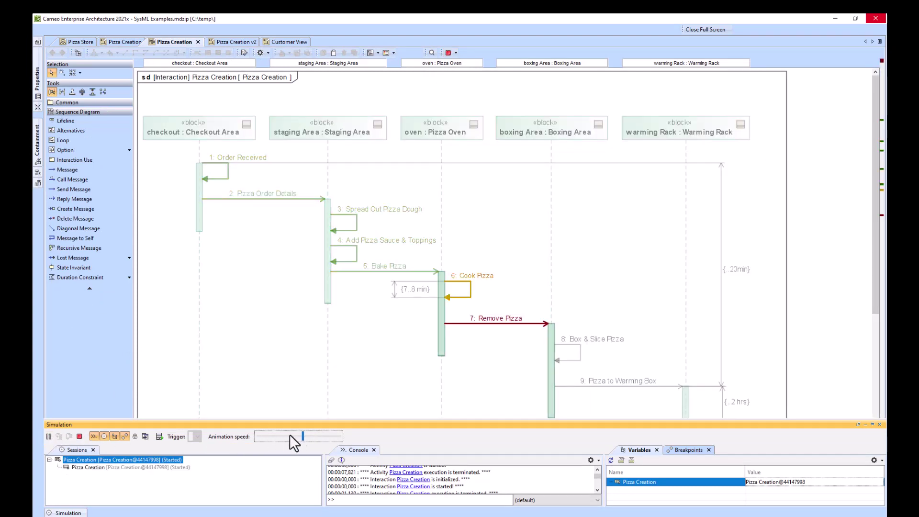
{"action": "left_click", "coordinate": [492, 404]}
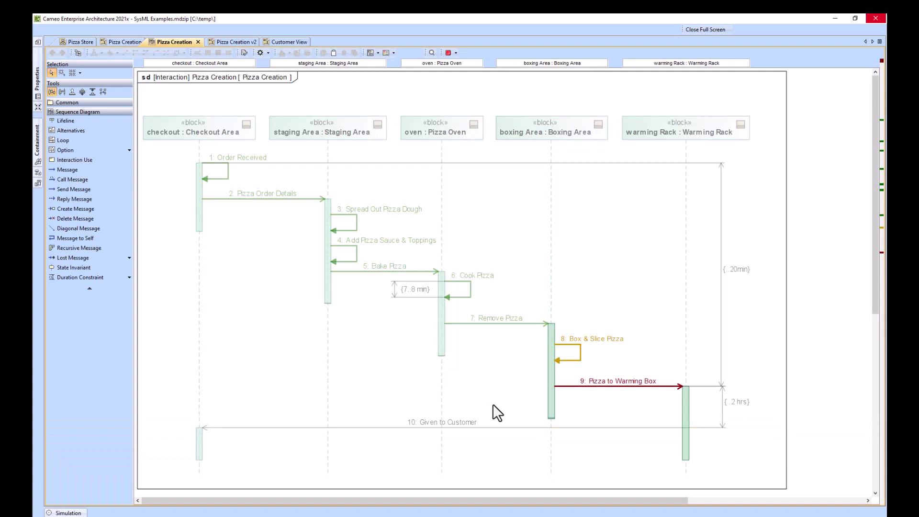
Restart the sequence diagram simulation from Order Received
{"action": "left_click", "coordinate": [67, 513]}
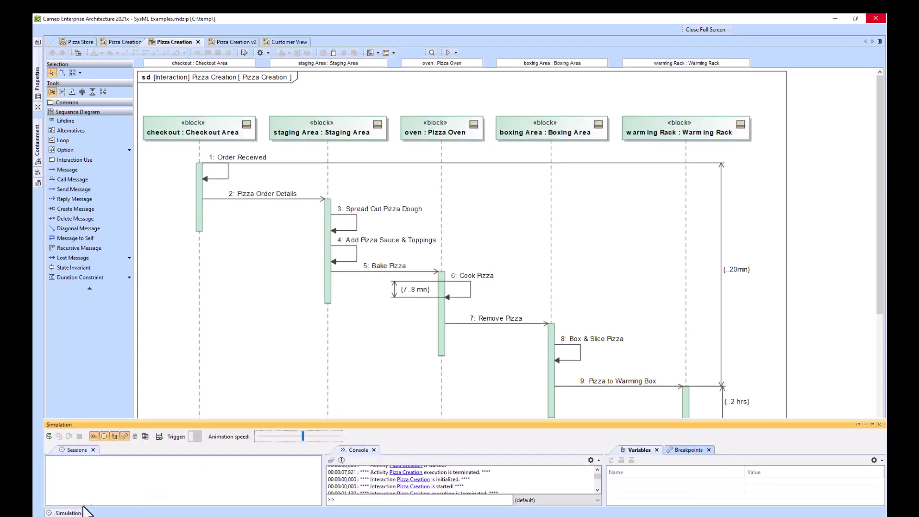
{"action": "left_click", "coordinate": [49, 436]}
{"action": "left_click", "coordinate": [223, 326]}
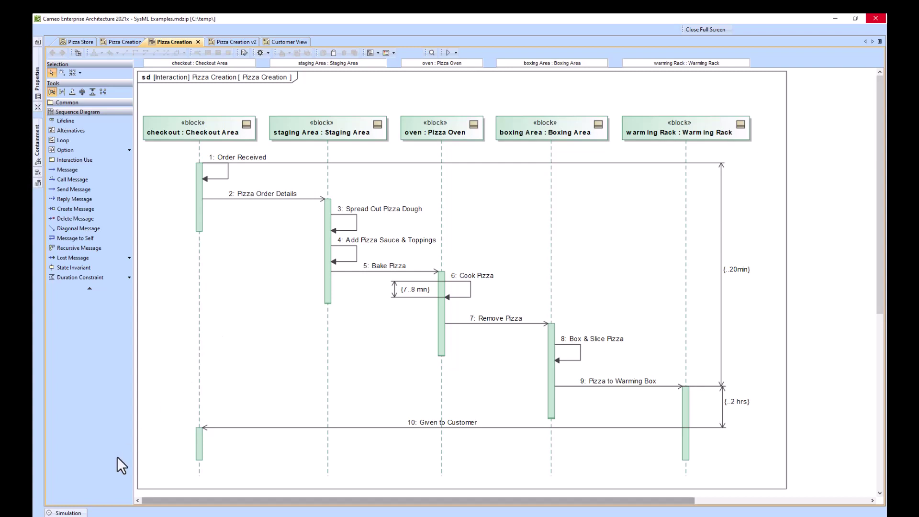
{"action": "left_click", "coordinate": [67, 513]}
Let the sequence simulation play through to Given to Customer, then select and deselect the {..2 hrs} constraint
{"action": "left_click", "coordinate": [48, 436]}
{"action": "left_click", "coordinate": [265, 339]}
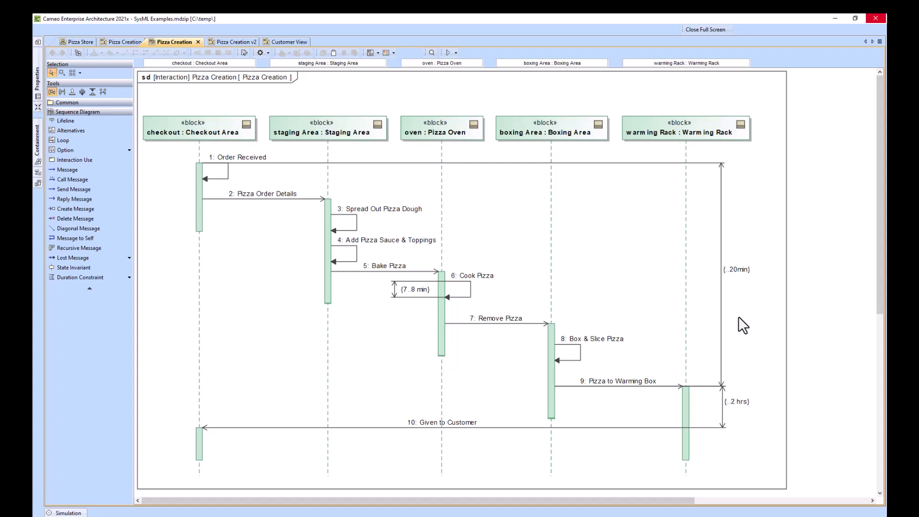
{"action": "left_click", "coordinate": [724, 412]}
{"action": "left_click", "coordinate": [738, 413]}
Show the Pizza Creation activity diagram again and clear the swimlane partition selection
{"action": "left_click", "coordinate": [115, 42]}
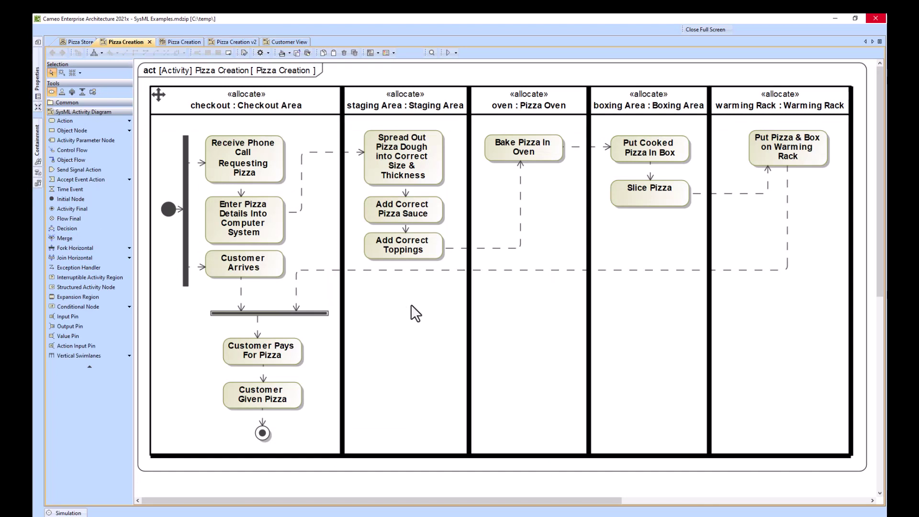
{"action": "left_click", "coordinate": [443, 79]}
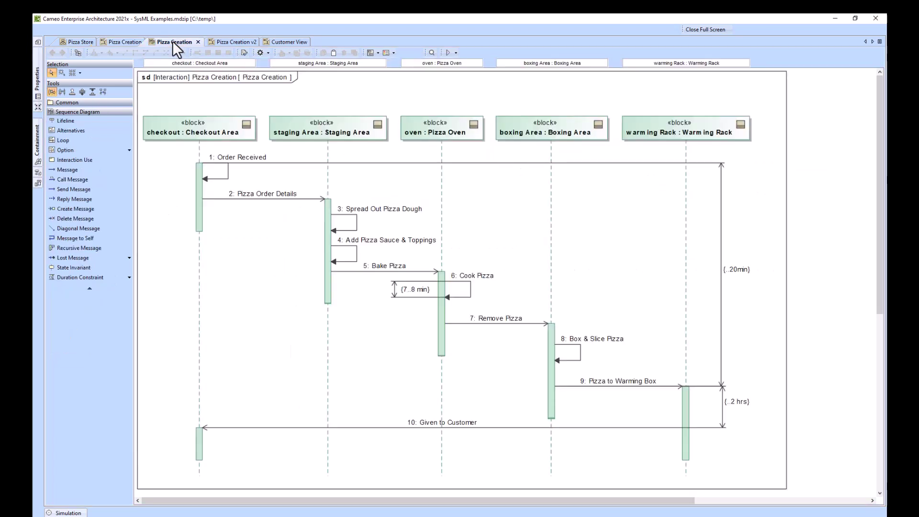
Switch back to the Pizza Creation sequence diagram running from Order Received to Given to Customer
{"action": "left_click", "coordinate": [174, 42]}
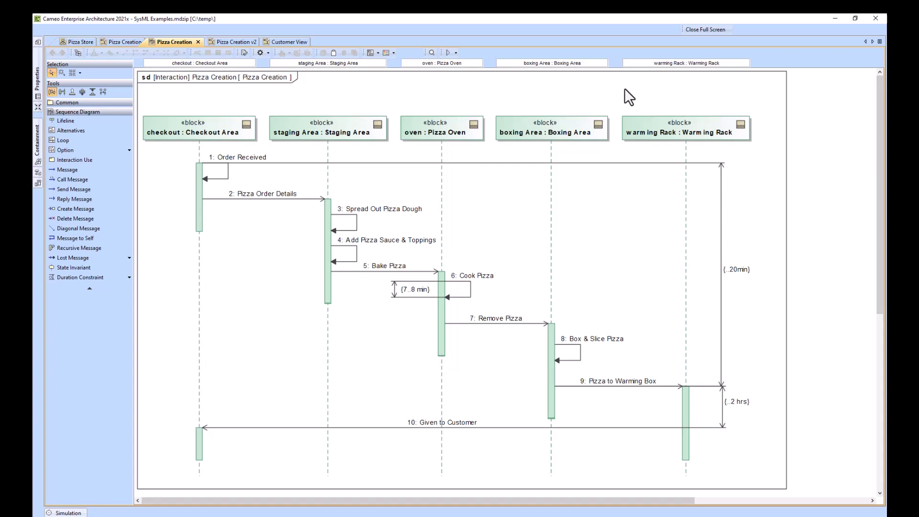